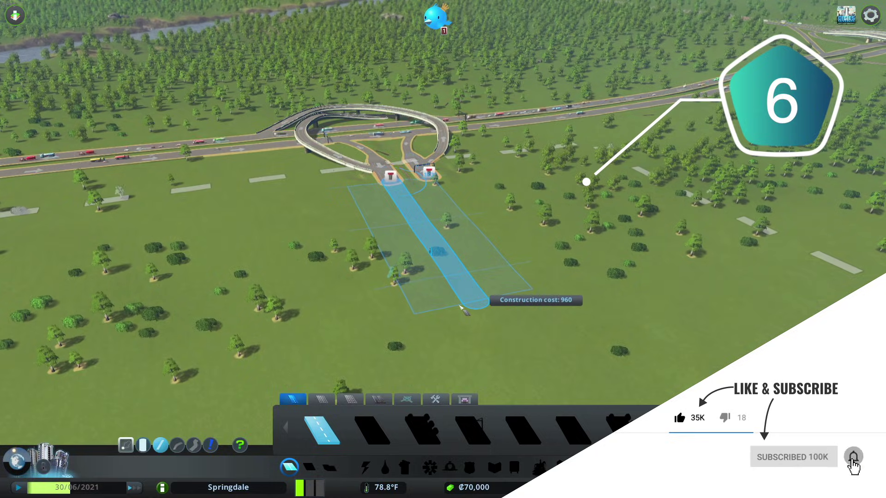
- Build the previewed two-lane road from the highway interchange into the open grassland
{"action": "left_click", "coordinate": [460, 308]}
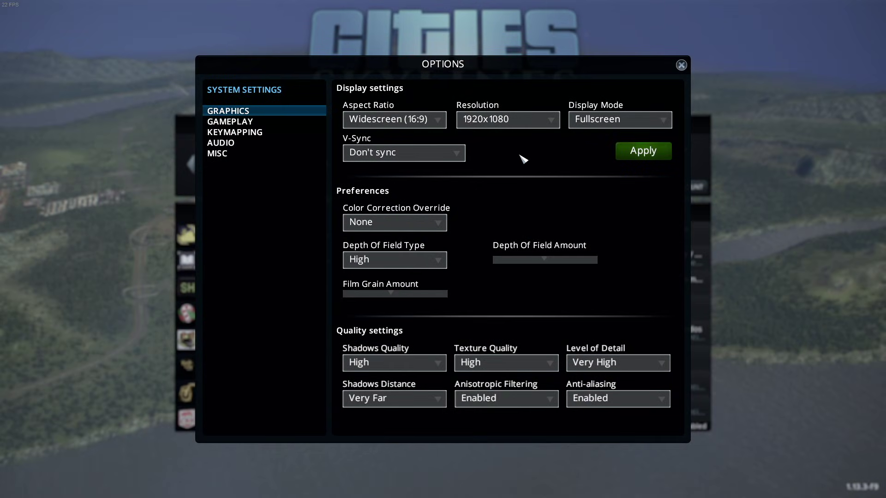
- Disable shadows, set texture and level of detail to Low, and turn off anti-aliasing
{"action": "left_click", "coordinate": [372, 365]}
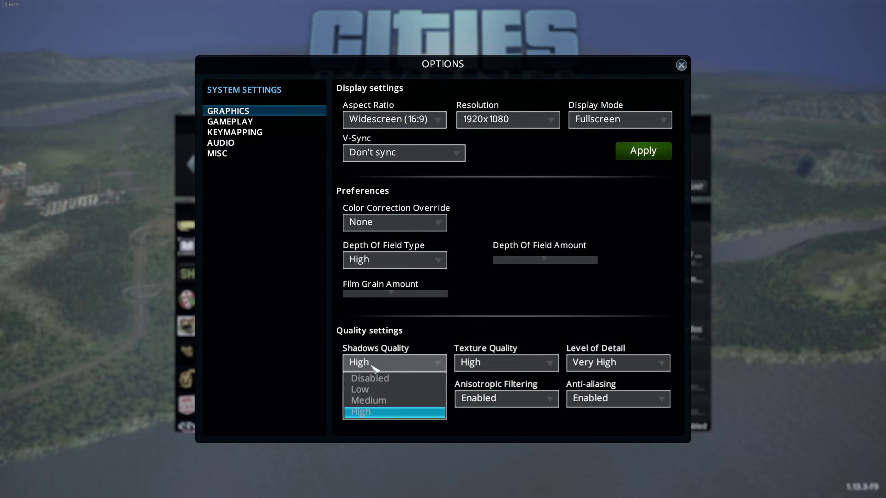
{"action": "left_click", "coordinate": [359, 375]}
{"action": "left_click", "coordinate": [480, 363]}
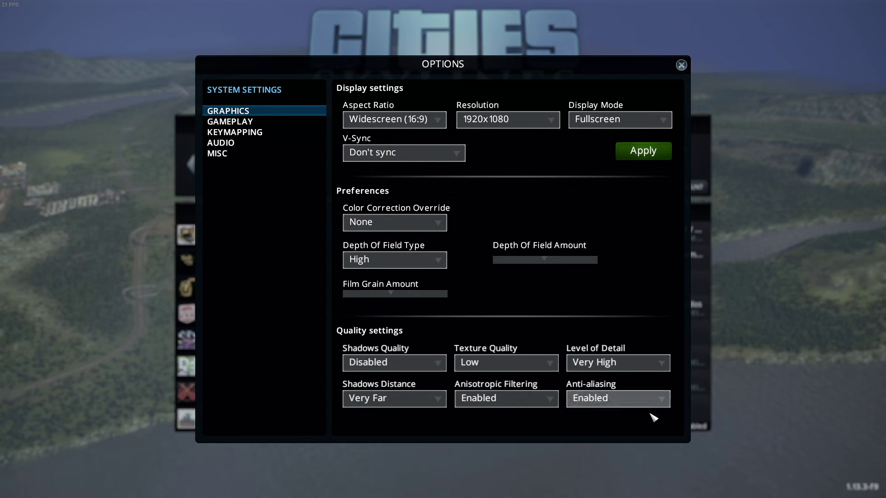
{"action": "left_click", "coordinate": [599, 378]}
{"action": "left_click", "coordinate": [618, 398]}
{"action": "left_click", "coordinate": [599, 414]}
- Disable anisotropic filtering and depth of field, and set shadow distance to Very Short
{"action": "left_click", "coordinate": [548, 403]}
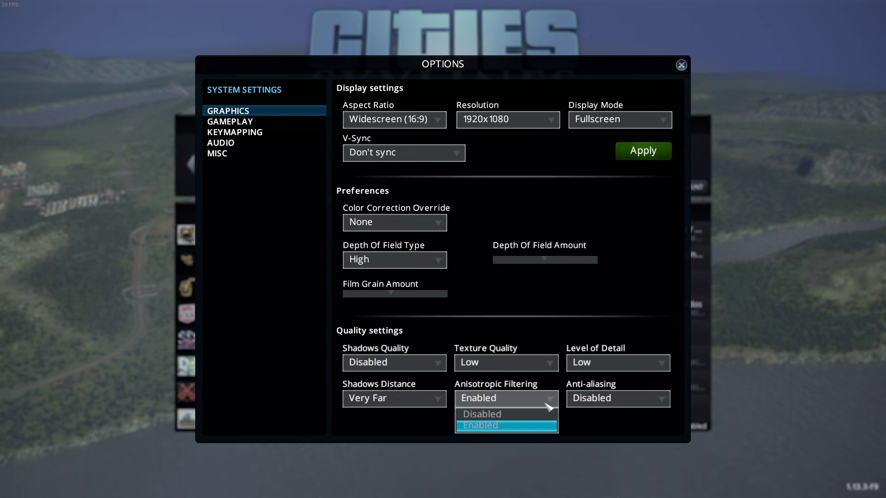
{"action": "left_click", "coordinate": [482, 414]}
{"action": "left_click", "coordinate": [395, 398]}
{"action": "left_click", "coordinate": [406, 414]}
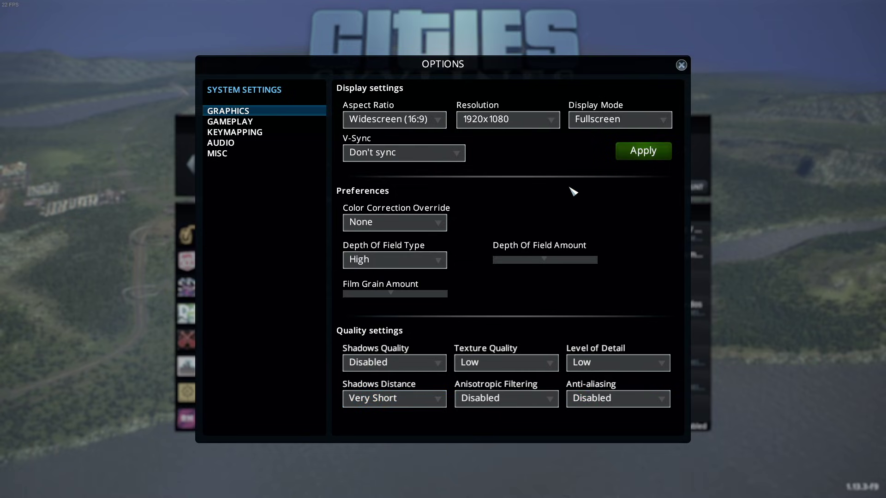
{"action": "left_click", "coordinate": [427, 263]}
{"action": "left_click", "coordinate": [393, 277]}
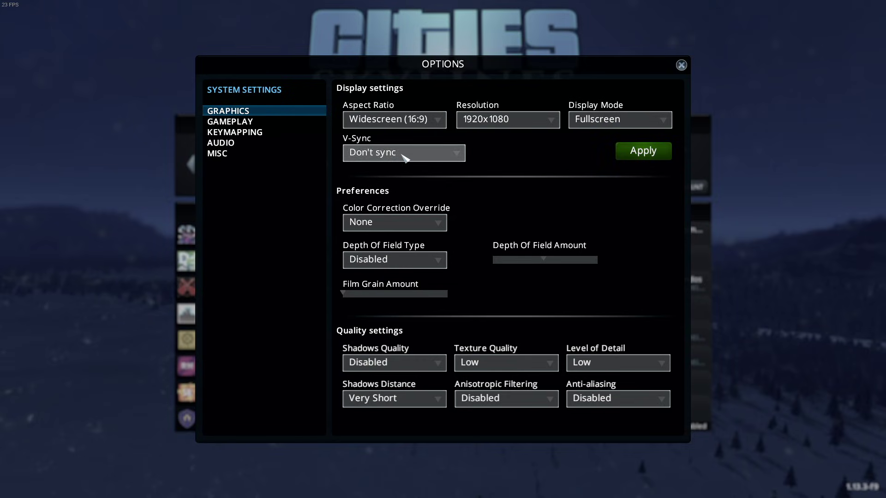
- Lower the resolution to 1280x720, apply it, and keep the new setting
{"action": "left_click", "coordinate": [429, 125]}
{"action": "left_click", "coordinate": [507, 120]}
{"action": "left_click", "coordinate": [508, 142]}
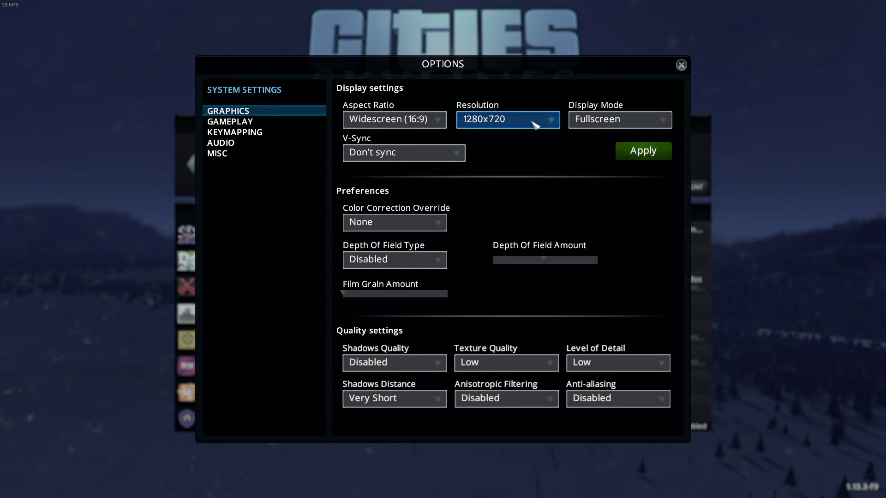
{"action": "left_click", "coordinate": [628, 155]}
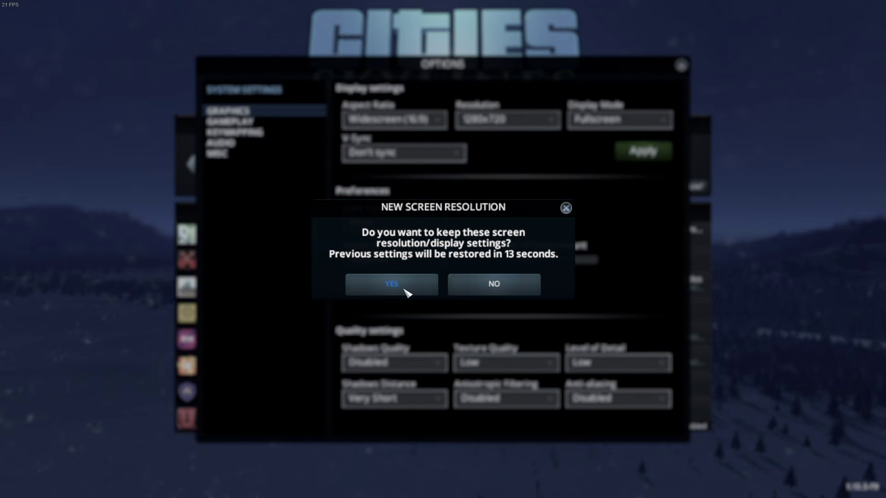
{"action": "left_click", "coordinate": [392, 282]}
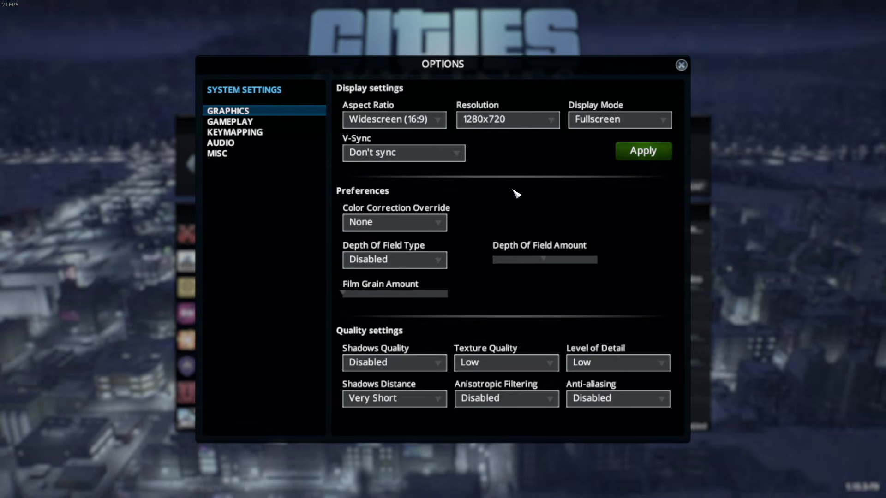
- Switch the aspect ratio to Normal (4:3) and apply it
{"action": "left_click", "coordinate": [437, 121]}
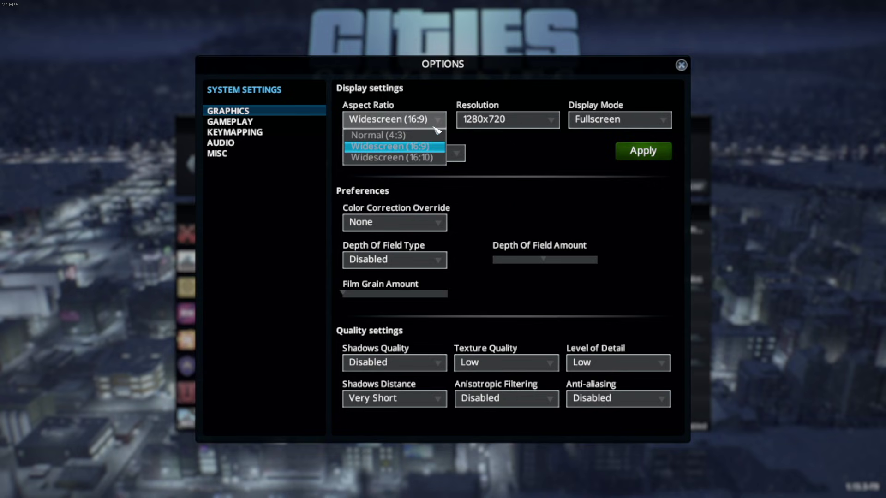
{"action": "left_click", "coordinate": [403, 136]}
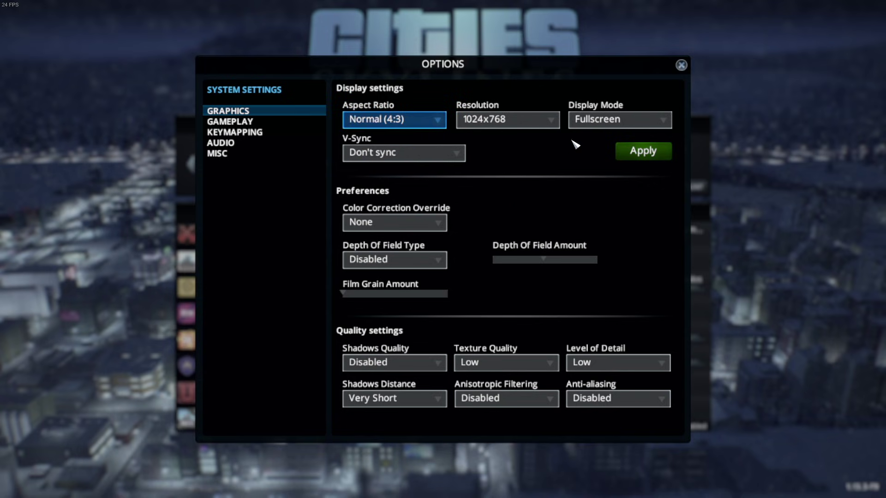
{"action": "left_click", "coordinate": [644, 157]}
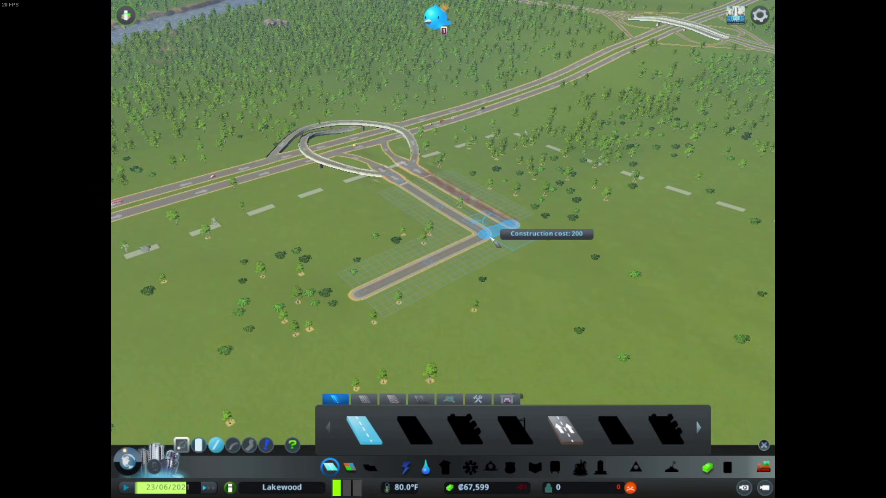
- Place the previewed road branch off the new street and bring up the zoning tools
{"action": "left_click", "coordinate": [569, 201]}
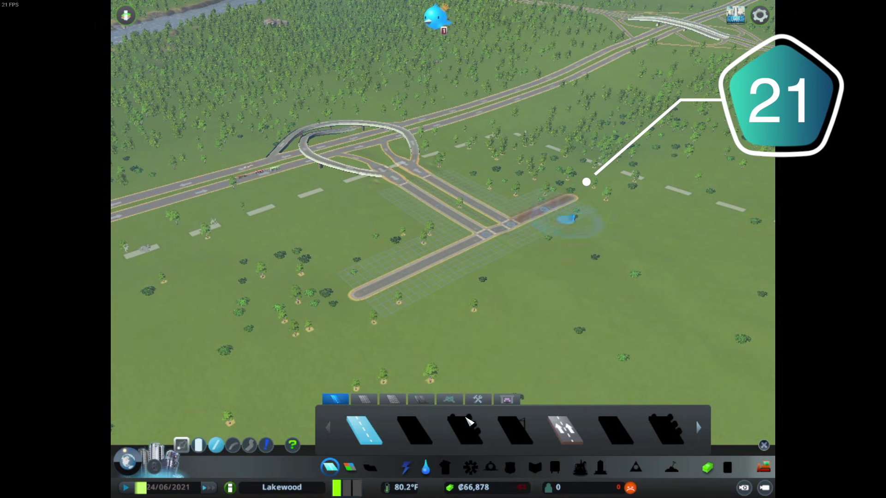
{"action": "left_click", "coordinate": [351, 468]}
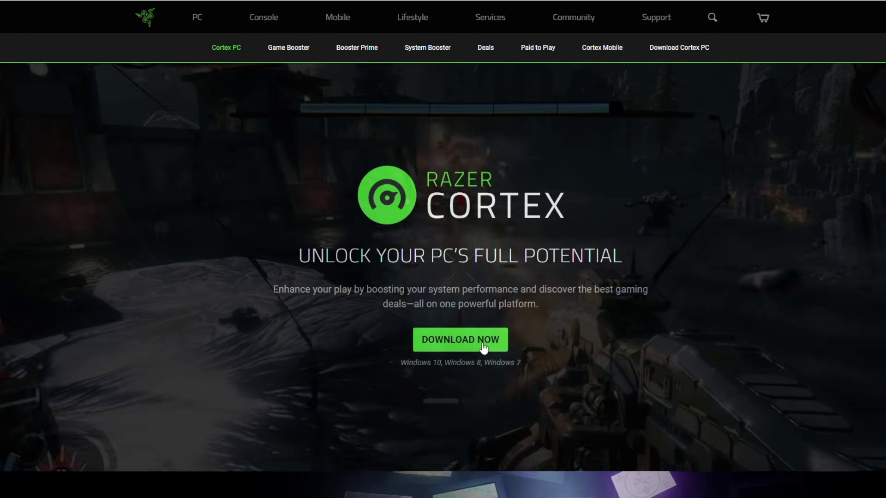
{"action": "scroll", "coordinate": [861, 319], "scroll_direction": "down", "scroll_amount": 1}
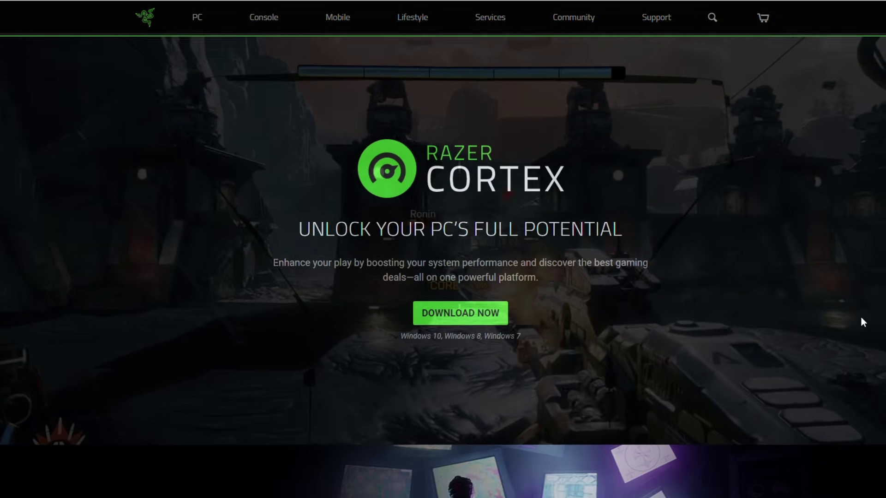
{"action": "scroll", "coordinate": [861, 318], "scroll_direction": "down", "scroll_amount": 7}
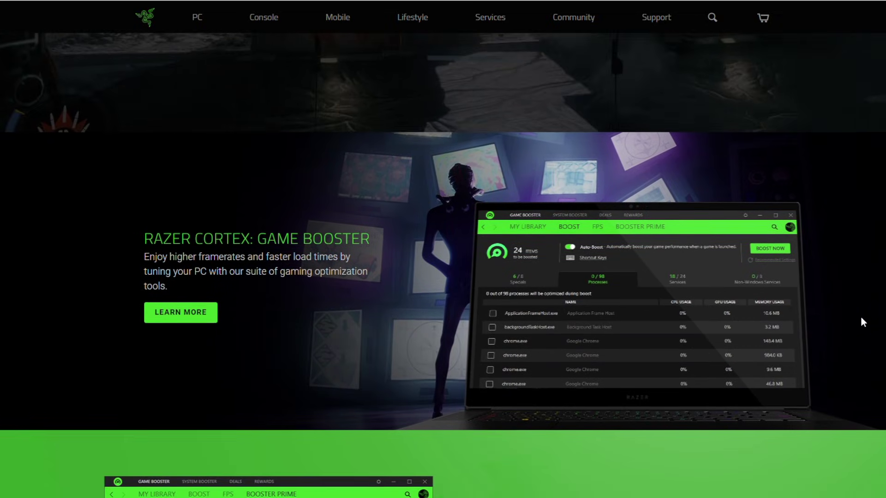
{"action": "scroll", "coordinate": [861, 318], "scroll_direction": "down", "scroll_amount": 4}
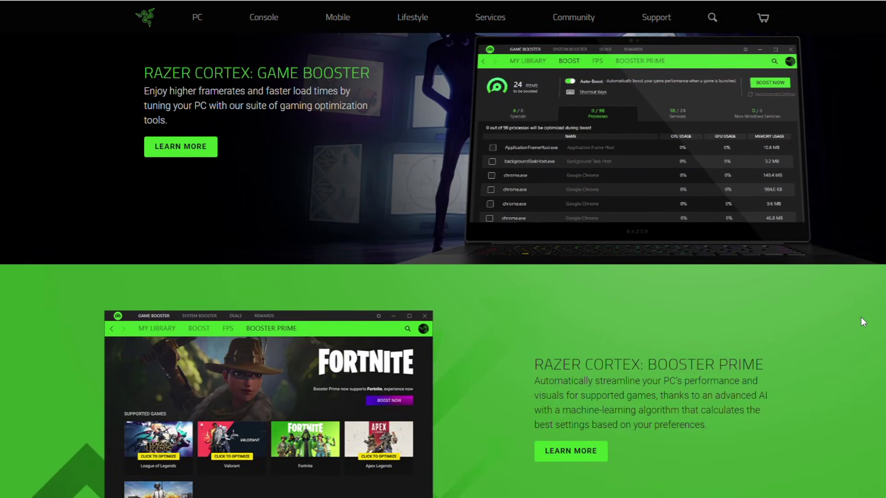
{"action": "scroll", "coordinate": [861, 318], "scroll_direction": "down", "scroll_amount": 4}
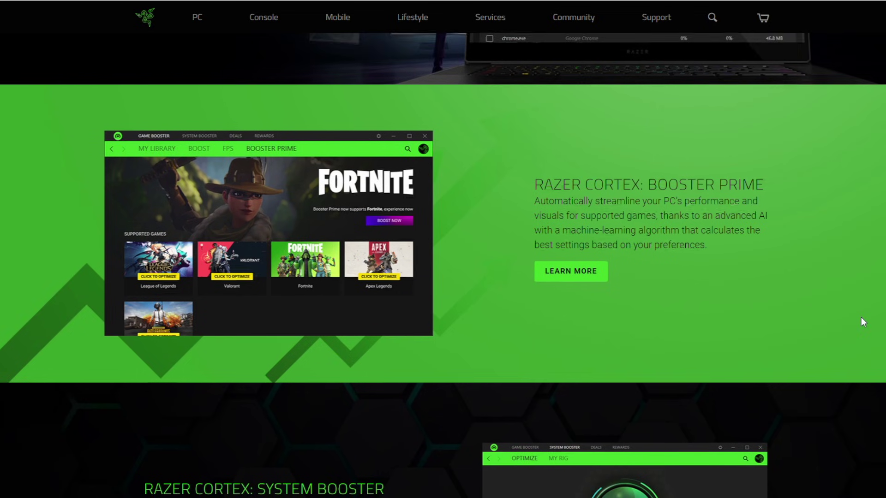
{"action": "scroll", "coordinate": [860, 317], "scroll_direction": "down", "scroll_amount": 6}
{"action": "scroll", "coordinate": [860, 316], "scroll_direction": "down", "scroll_amount": 5}
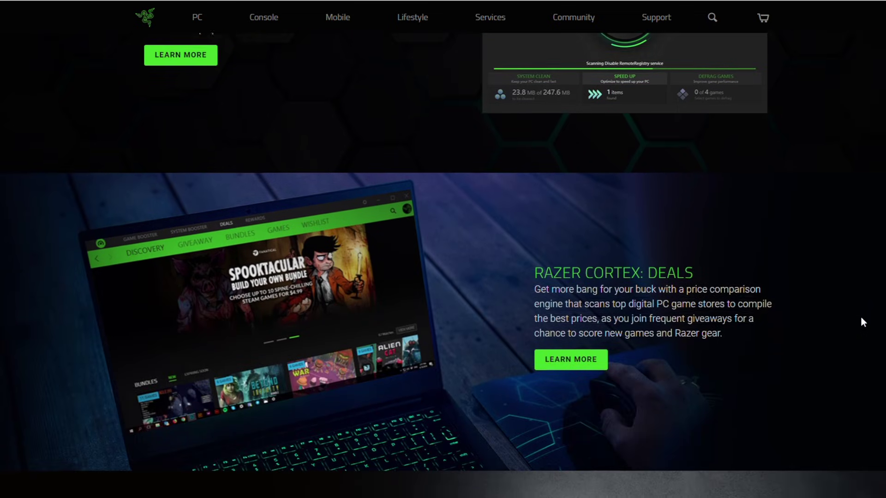
{"action": "scroll", "coordinate": [860, 317], "scroll_direction": "down", "scroll_amount": 9}
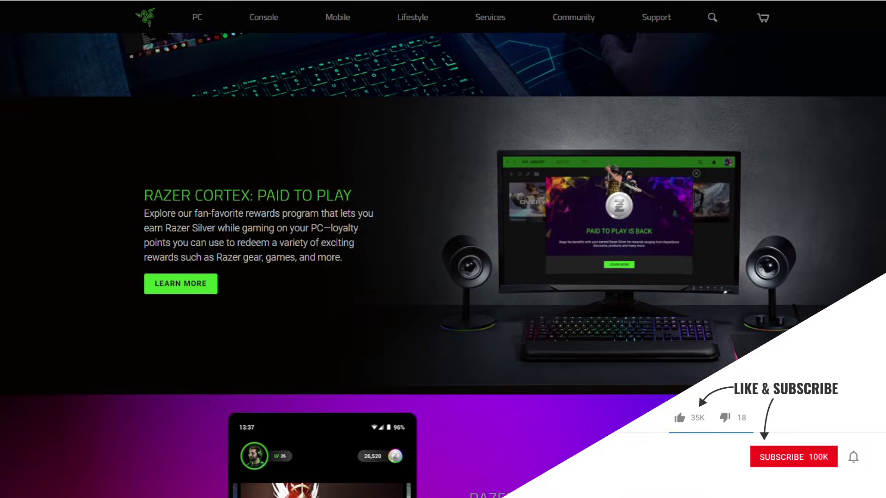
{"action": "scroll", "coordinate": [859, 317], "scroll_direction": "down", "scroll_amount": 10}
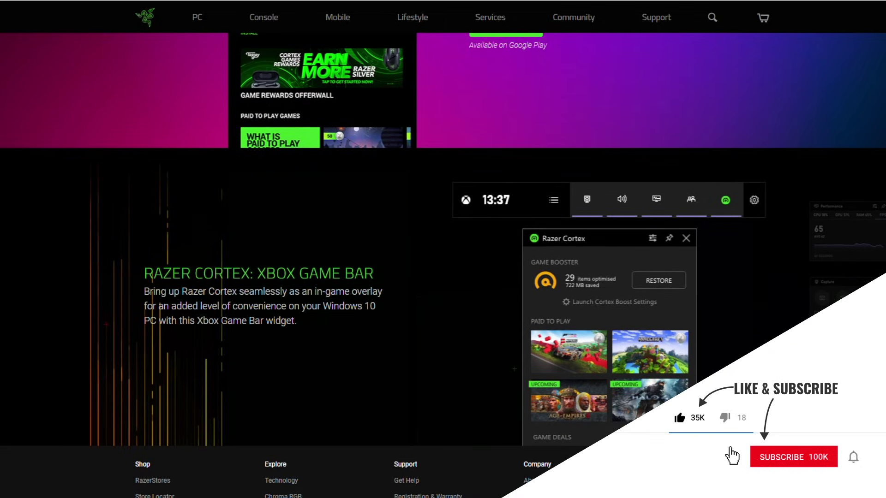
{"action": "scroll", "coordinate": [860, 316], "scroll_direction": "down", "scroll_amount": 2}
{"action": "scroll", "coordinate": [860, 317], "scroll_direction": "up", "scroll_amount": 20}
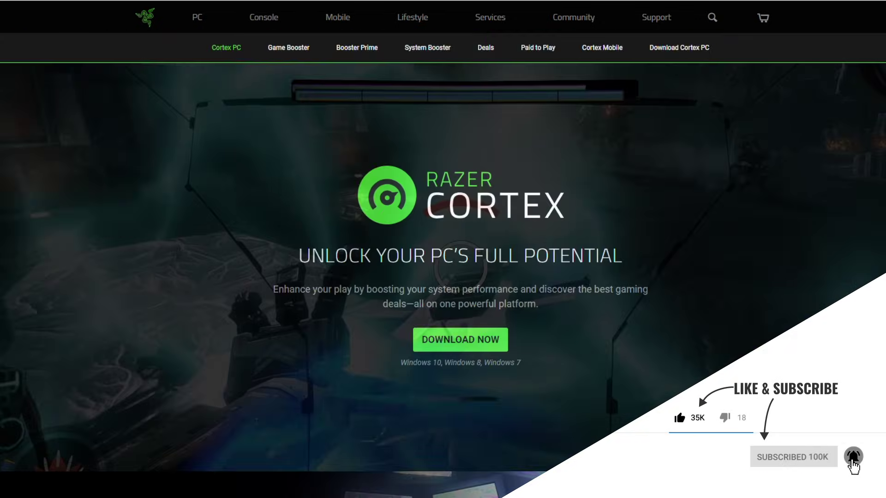
{"action": "scroll", "coordinate": [846, 184], "scroll_direction": "down", "scroll_amount": 2}
{"action": "scroll", "coordinate": [846, 184], "scroll_direction": "up", "scroll_amount": 2}
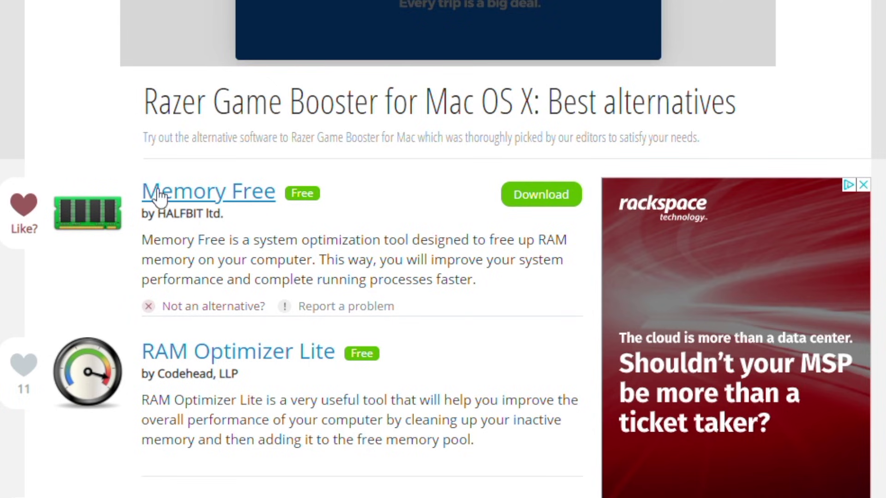
- Scroll the alternatives page to review Memory Free and RAM Optimizer Lite
{"action": "scroll", "coordinate": [394, 152], "scroll_direction": "down", "scroll_amount": 2}
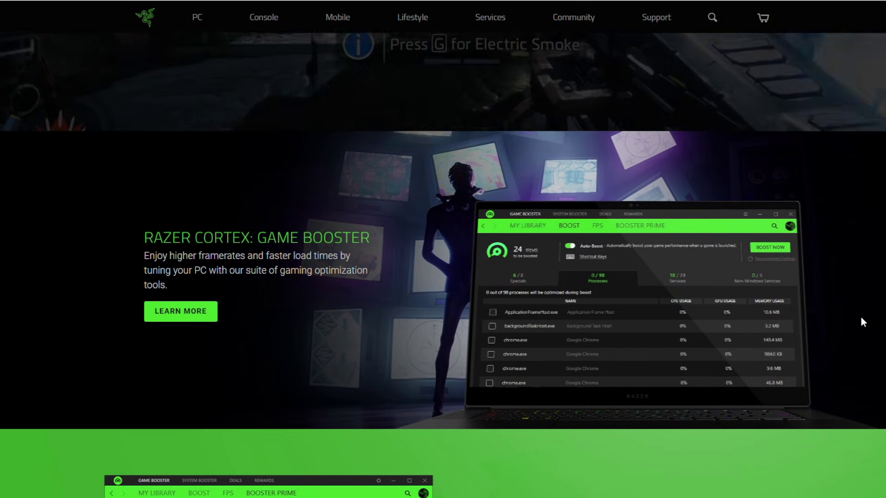
{"action": "scroll", "coordinate": [860, 317], "scroll_direction": "down", "scroll_amount": 4}
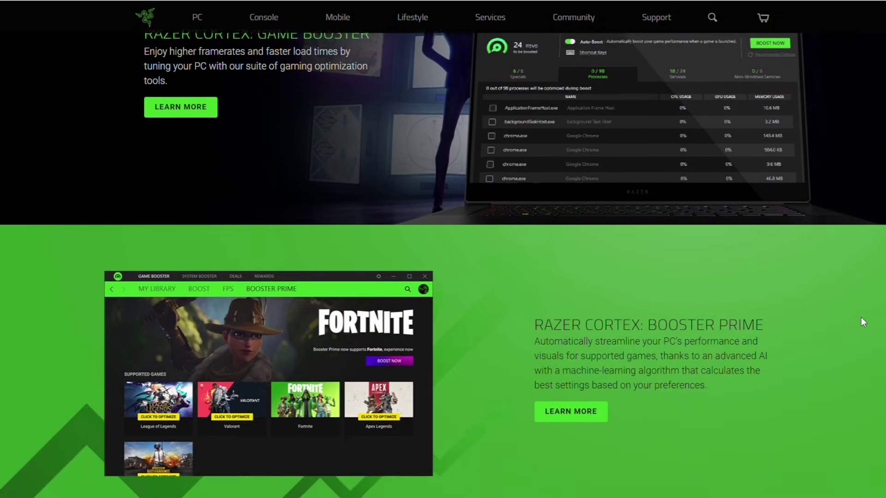
{"action": "scroll", "coordinate": [861, 317], "scroll_direction": "down", "scroll_amount": 3}
{"action": "scroll", "coordinate": [860, 317], "scroll_direction": "down", "scroll_amount": 2}
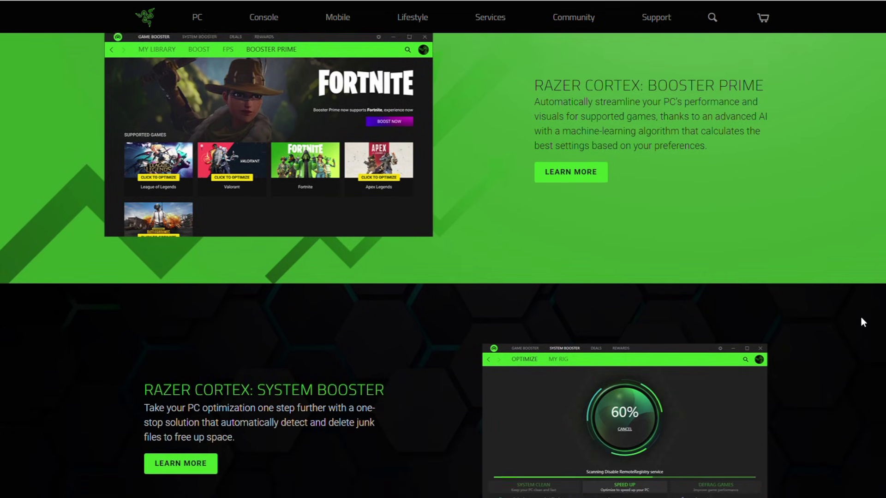
{"action": "scroll", "coordinate": [860, 318], "scroll_direction": "down", "scroll_amount": 4}
{"action": "scroll", "coordinate": [860, 318], "scroll_direction": "down", "scroll_amount": 4}
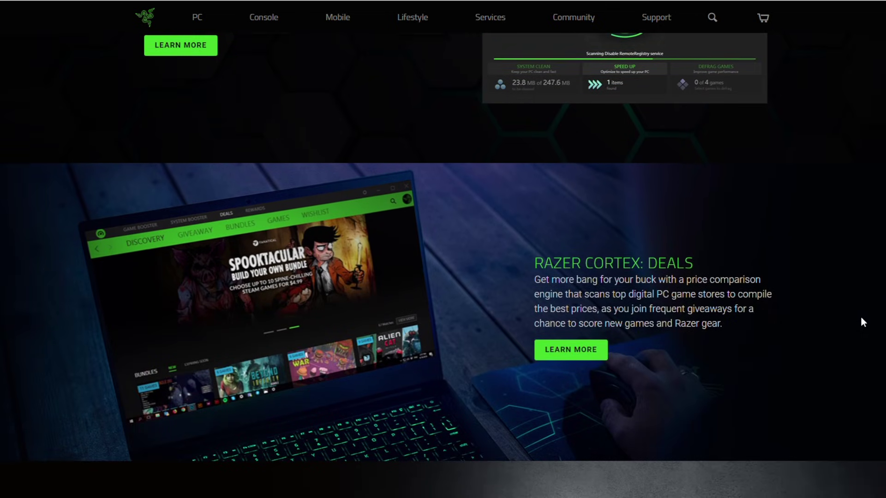
{"action": "scroll", "coordinate": [861, 316], "scroll_direction": "down", "scroll_amount": 10}
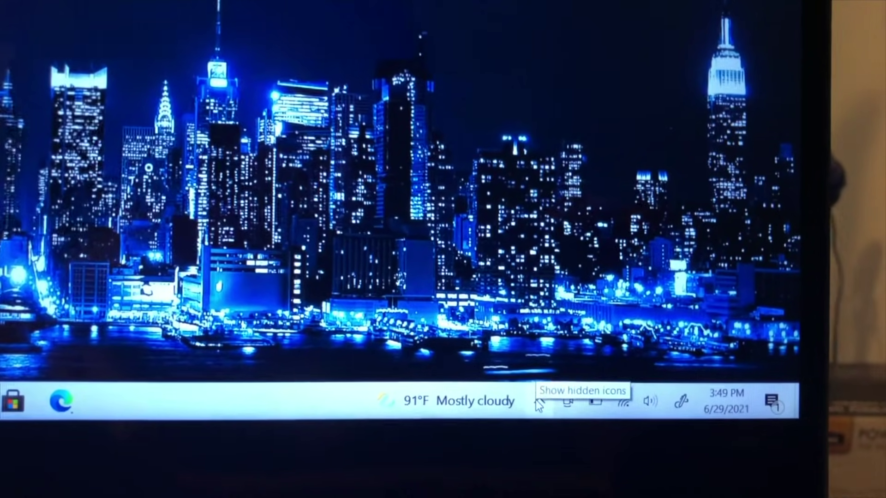
- Boost and launch Cities: Skylines from the Razer Cortex tray popup
{"action": "left_click", "coordinate": [529, 400]}
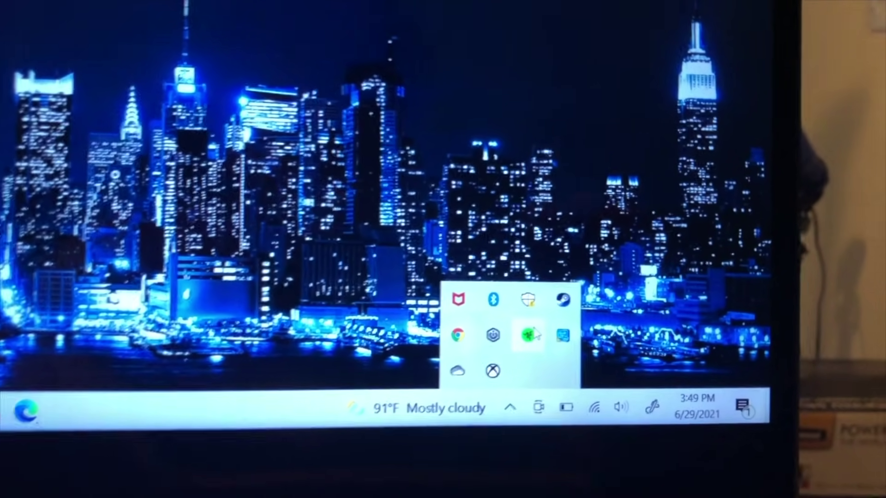
{"action": "left_click", "coordinate": [547, 328]}
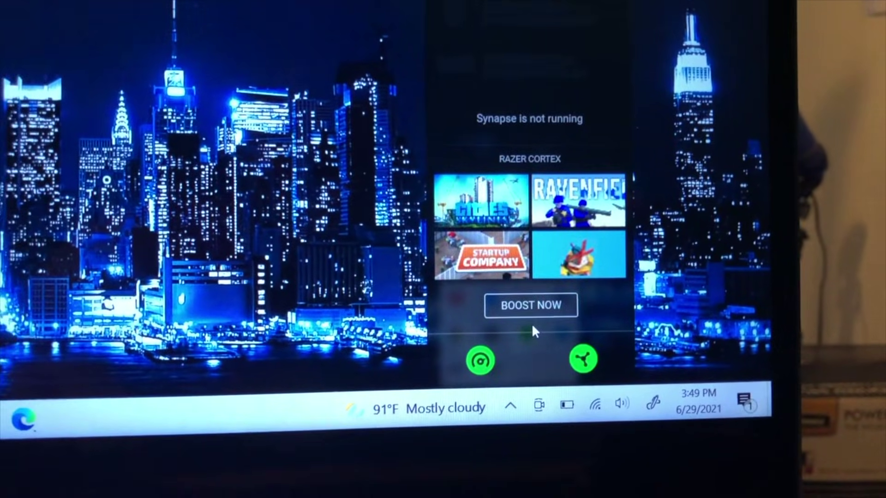
{"action": "mouse_move", "coordinate": [466, 218]}
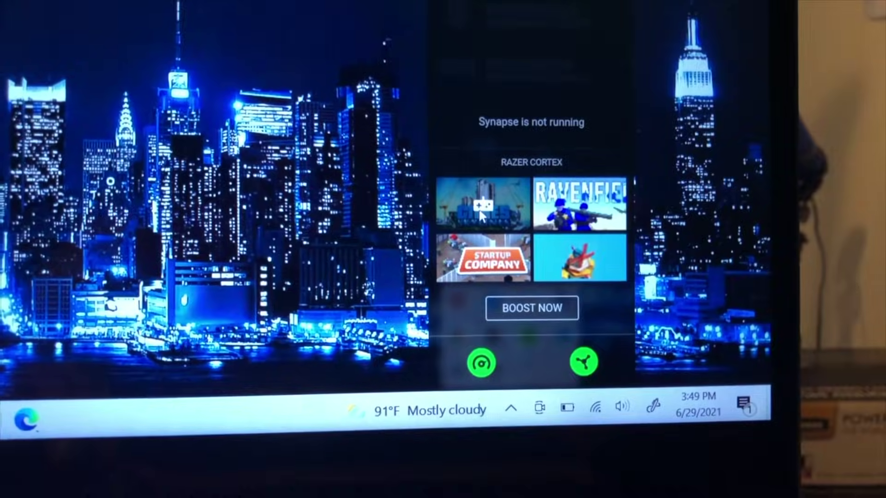
{"action": "left_click", "coordinate": [479, 212]}
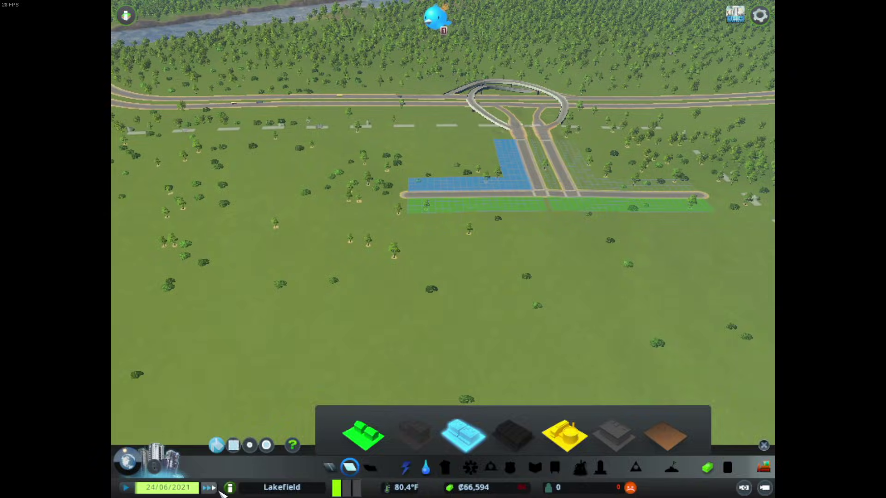
- Lay a new road continuing down from the central intersection past the zoned crossroads
{"action": "key", "text": "d"}
{"action": "scroll", "coordinate": [460, 307], "scroll_direction": "up", "scroll_amount": 3}
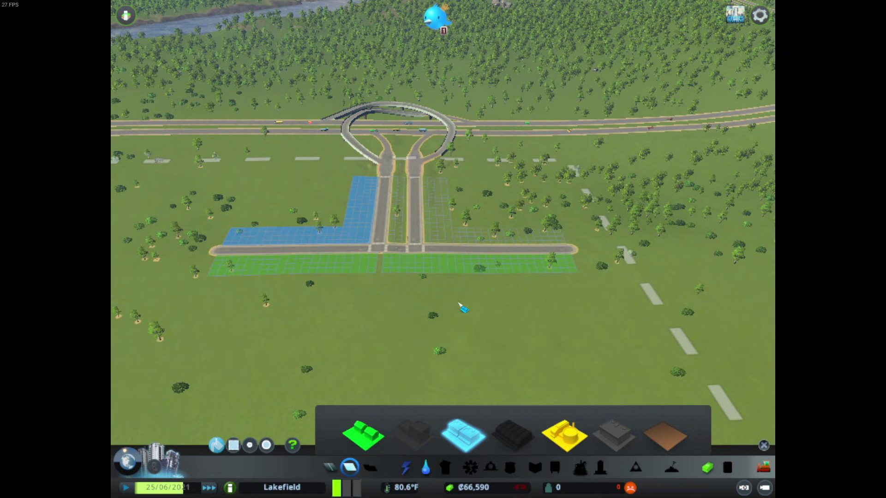
{"action": "left_click", "coordinate": [333, 470]}
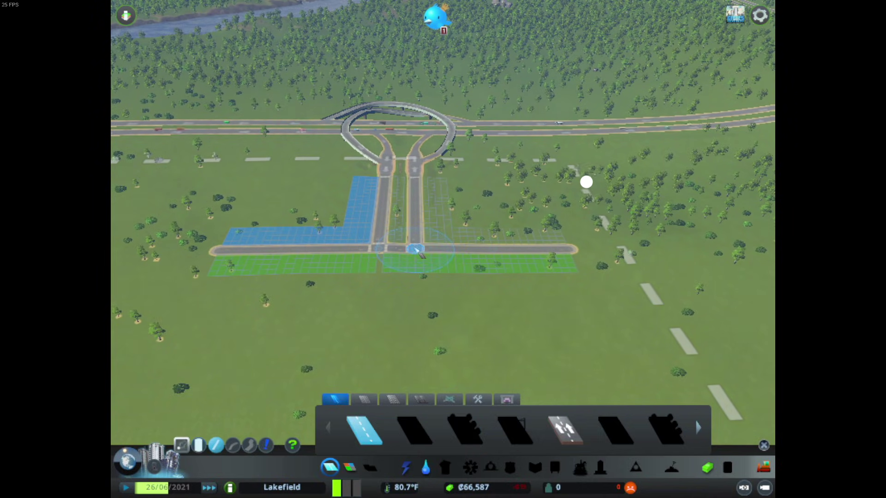
{"action": "left_click", "coordinate": [415, 352]}
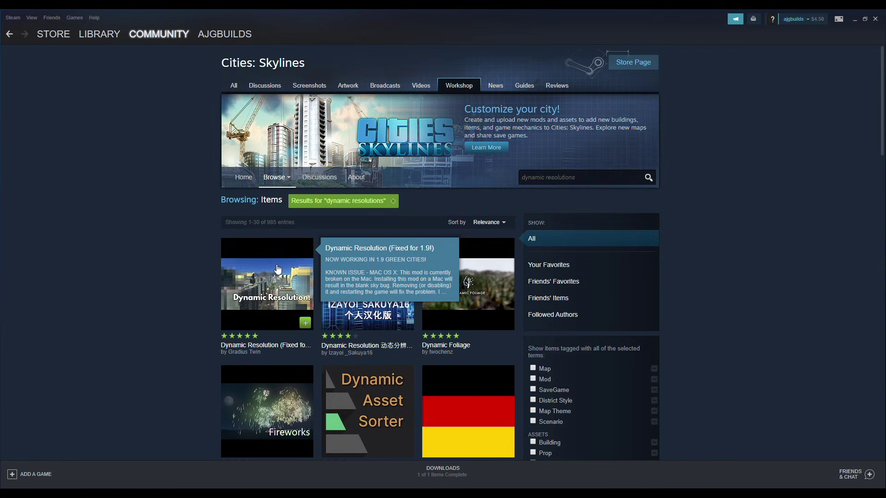
- Subscribe to the Dynamic Resolution and FPS Booster Workshop mods
{"action": "left_click", "coordinate": [277, 269]}
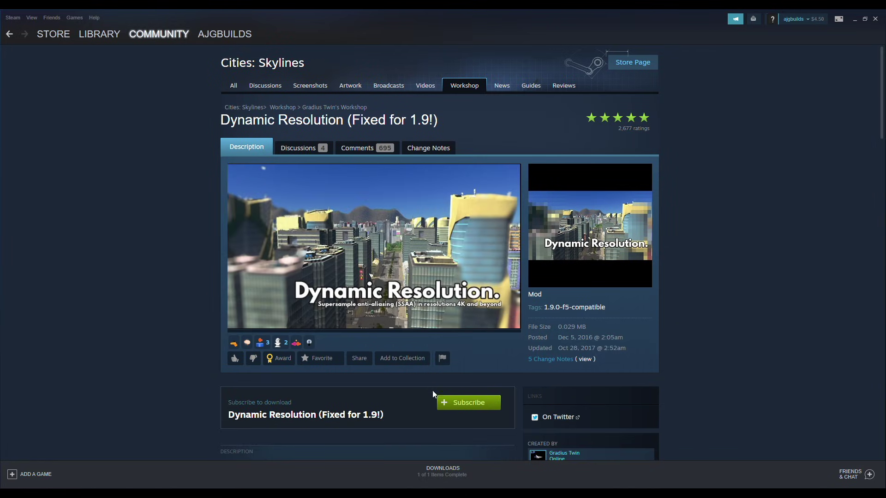
{"action": "left_click", "coordinate": [463, 406]}
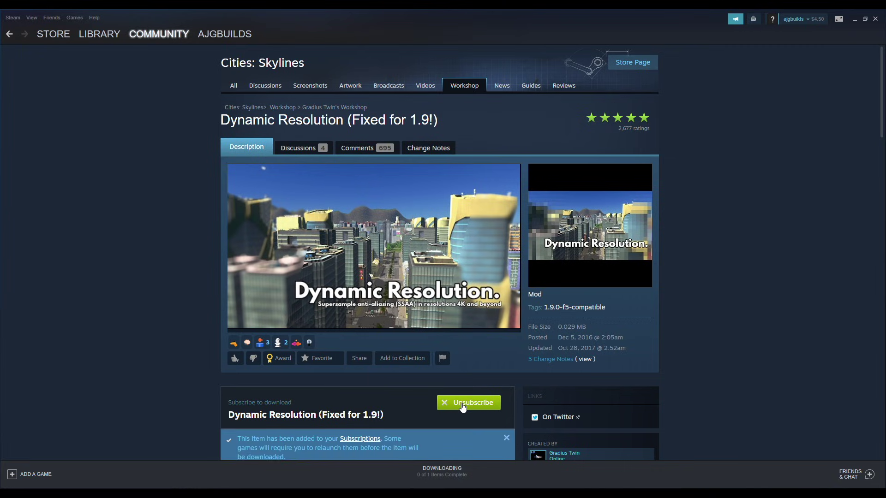
{"action": "scroll", "coordinate": [424, 396], "scroll_direction": "down", "scroll_amount": 3}
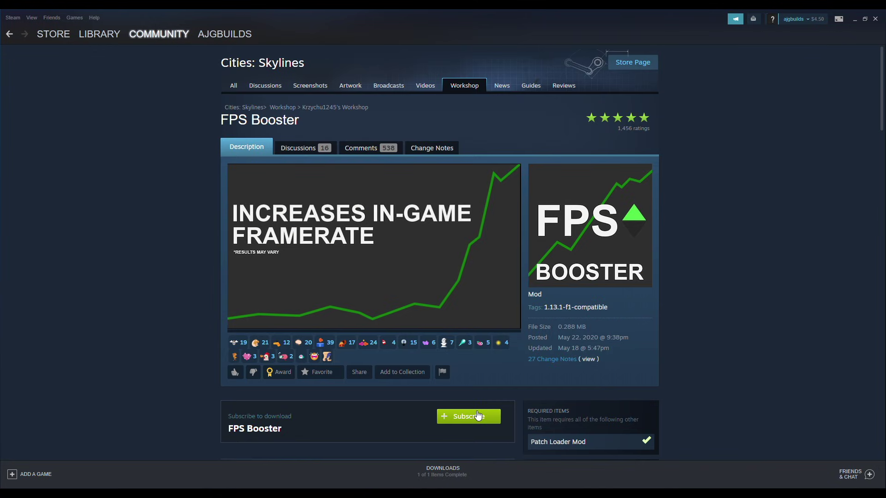
{"action": "left_click", "coordinate": [477, 416]}
- Return through the UltimateMod 2.9, Loading Screen Mod and Less Steam mod pages
{"action": "key", "text": "alt+Left"}
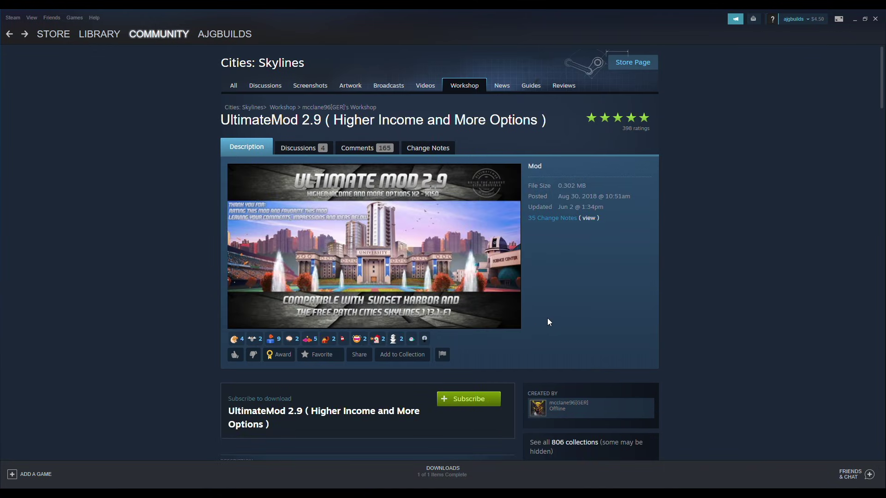
{"action": "key", "text": "alt+Left"}
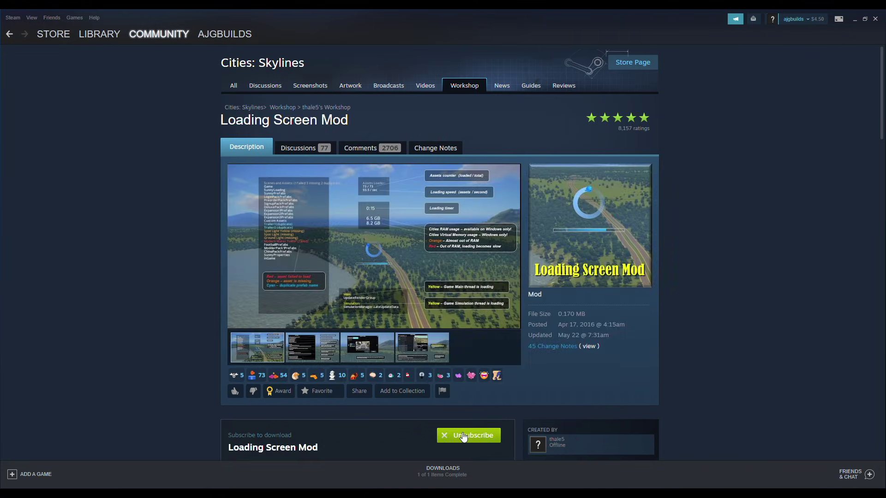
{"action": "left_click", "coordinate": [11, 34]}
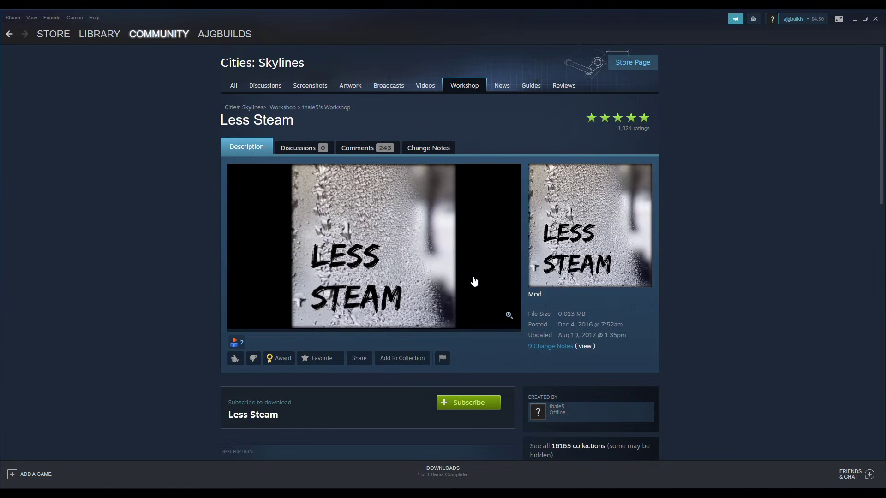
{"action": "scroll", "coordinate": [424, 399], "scroll_direction": "down", "scroll_amount": 3}
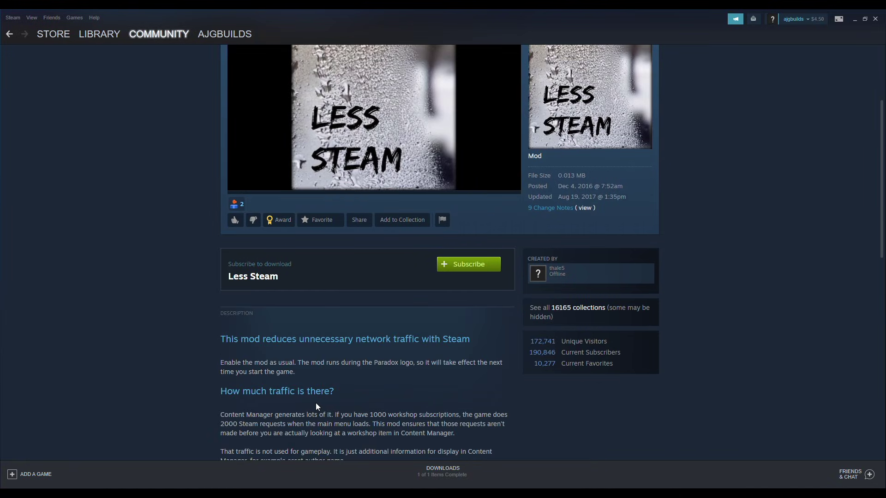
{"action": "scroll", "coordinate": [503, 380], "scroll_direction": "down", "scroll_amount": 1}
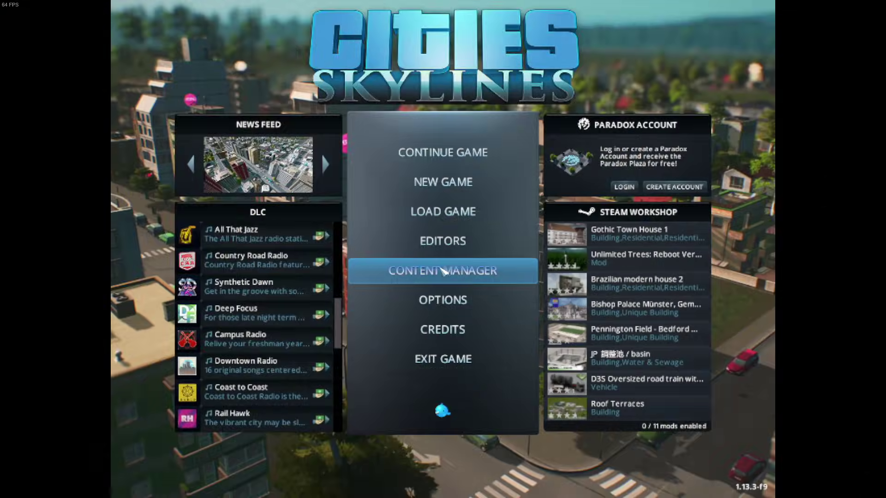
- In the mods list, enable Dynamic Resolution and FPS Booster, accepting each disclaimer
{"action": "left_click", "coordinate": [440, 270]}
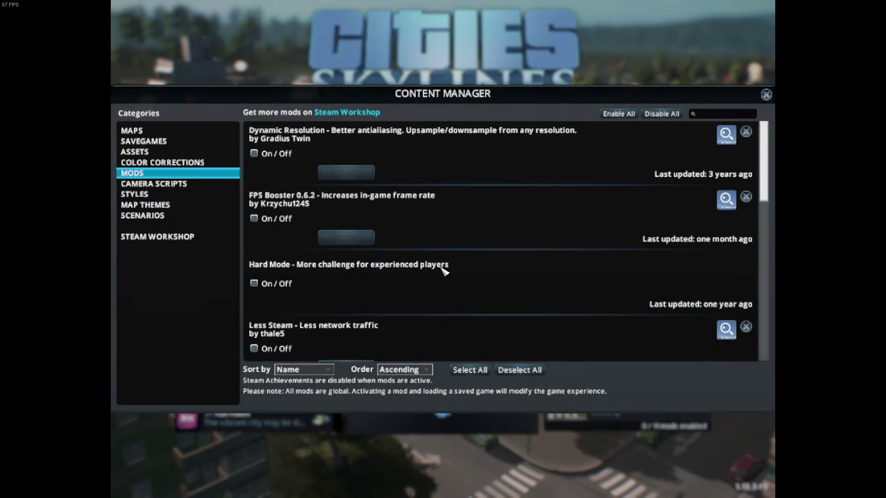
{"action": "left_click", "coordinate": [254, 154]}
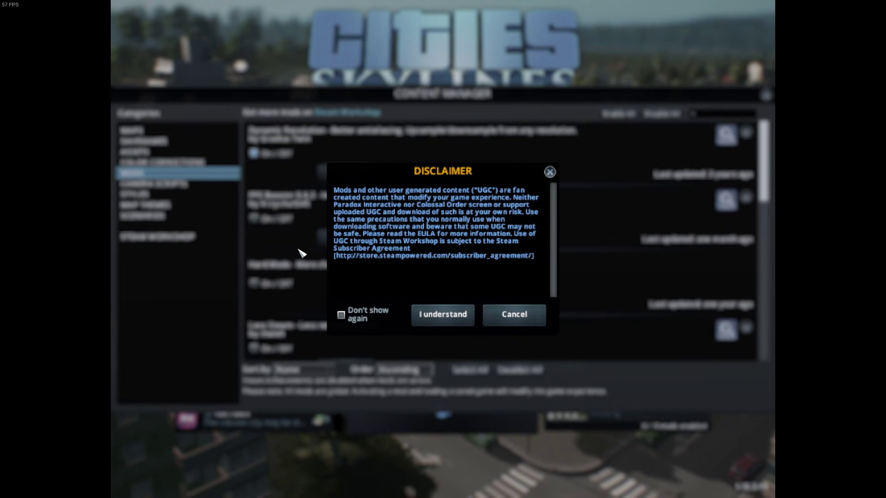
{"action": "left_click", "coordinate": [439, 318]}
{"action": "left_click", "coordinate": [255, 218]}
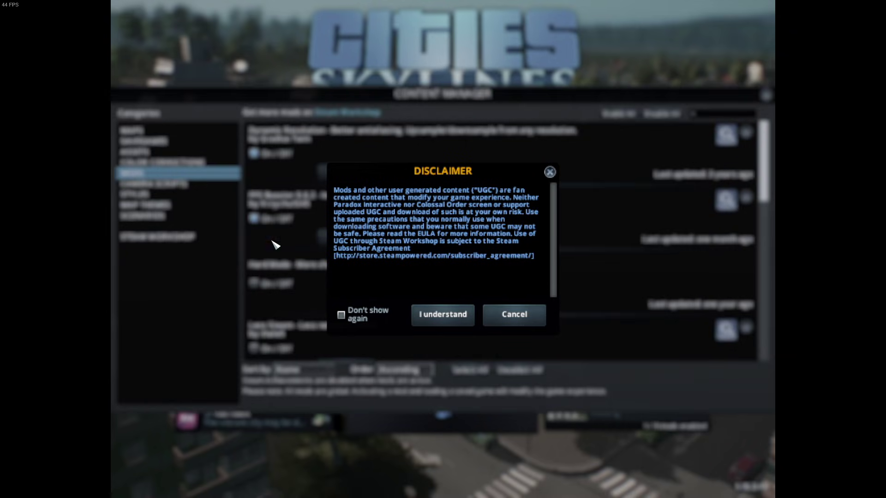
{"action": "left_click", "coordinate": [443, 322]}
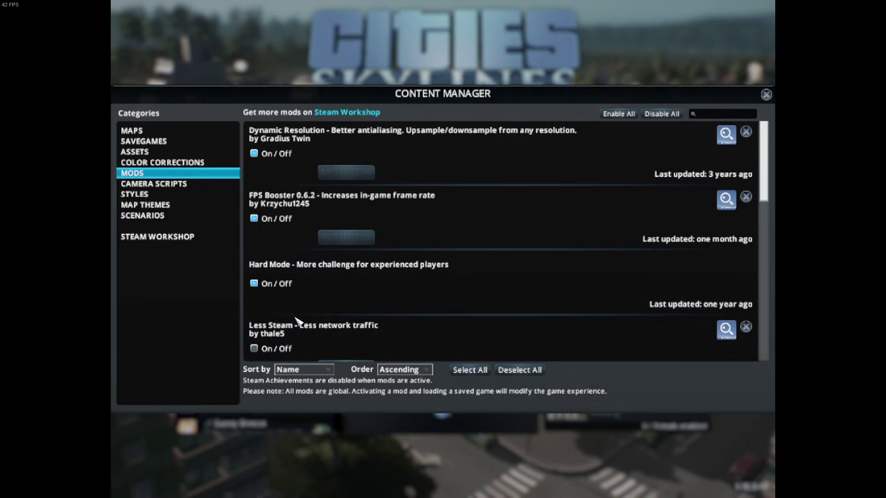
- Enable Less Steam and Loading Screen Mod, accepting each disclaimer
{"action": "scroll", "coordinate": [259, 285], "scroll_direction": "down", "scroll_amount": 8}
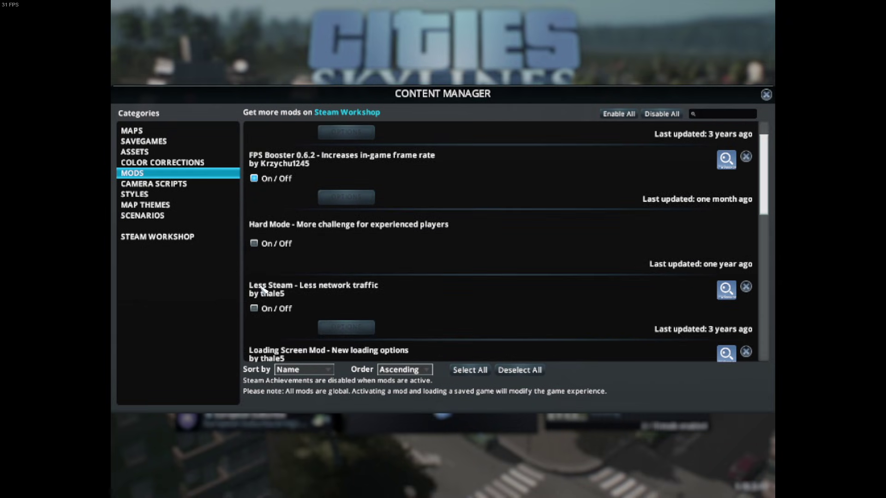
{"action": "left_click", "coordinate": [254, 202]}
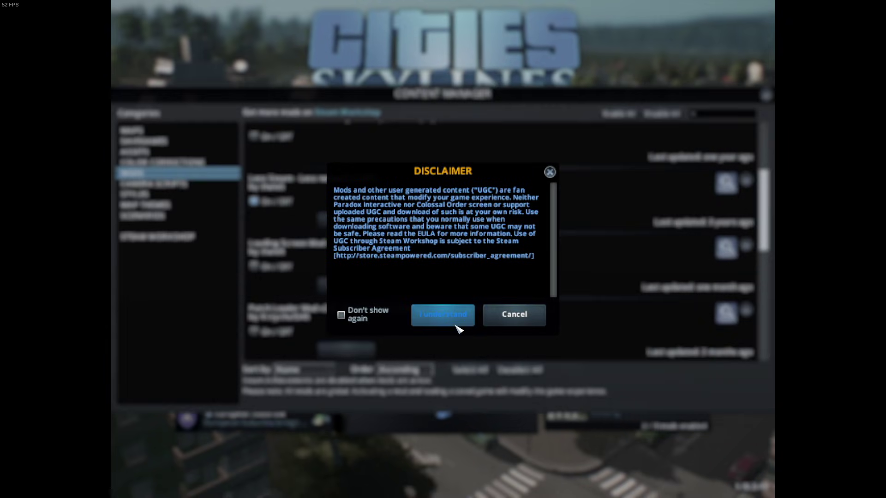
{"action": "left_click", "coordinate": [457, 322]}
{"action": "left_click", "coordinate": [254, 267]}
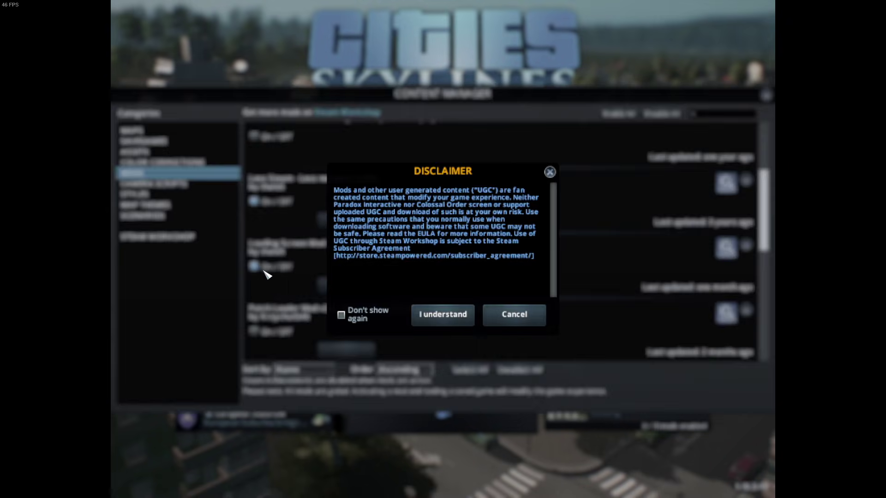
{"action": "left_click", "coordinate": [443, 315]}
- Enable UltimateMod v2.9, accept its disclaimer, and review the rest of the list
{"action": "scroll", "coordinate": [356, 299], "scroll_direction": "down", "scroll_amount": 5}
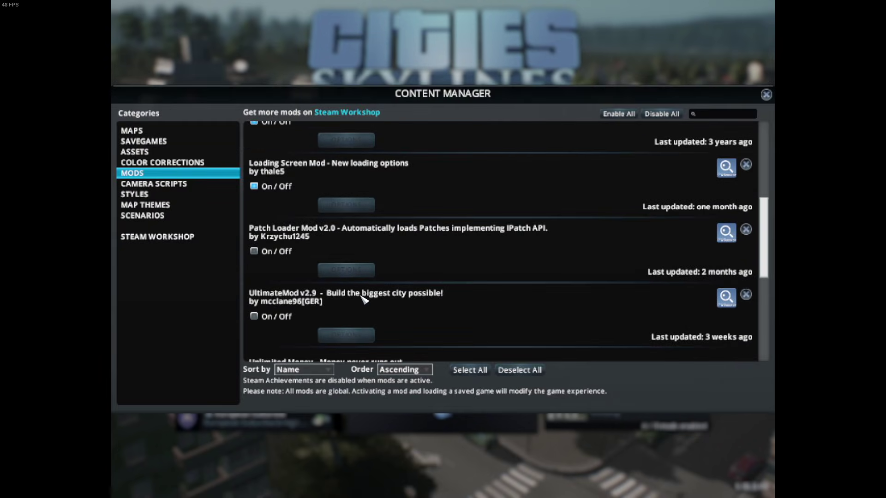
{"action": "scroll", "coordinate": [263, 290], "scroll_direction": "down", "scroll_amount": 1}
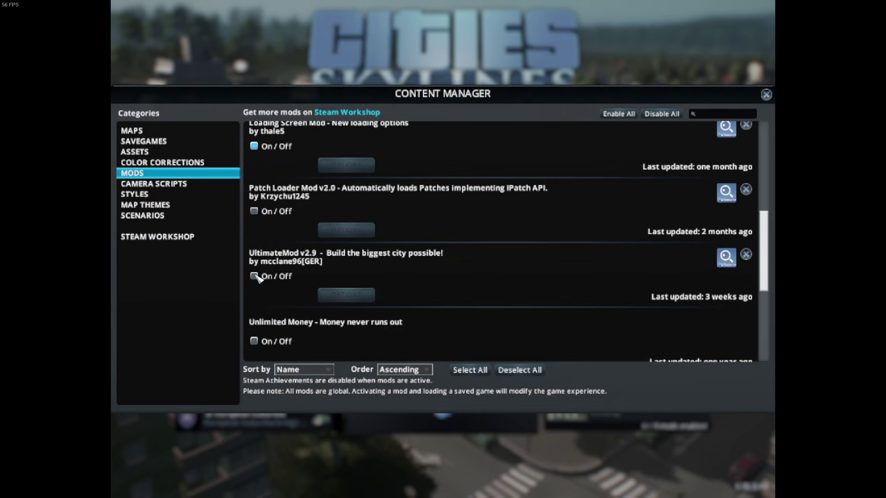
{"action": "left_click", "coordinate": [254, 276]}
{"action": "left_click", "coordinate": [463, 320]}
{"action": "scroll", "coordinate": [362, 307], "scroll_direction": "down", "scroll_amount": 5}
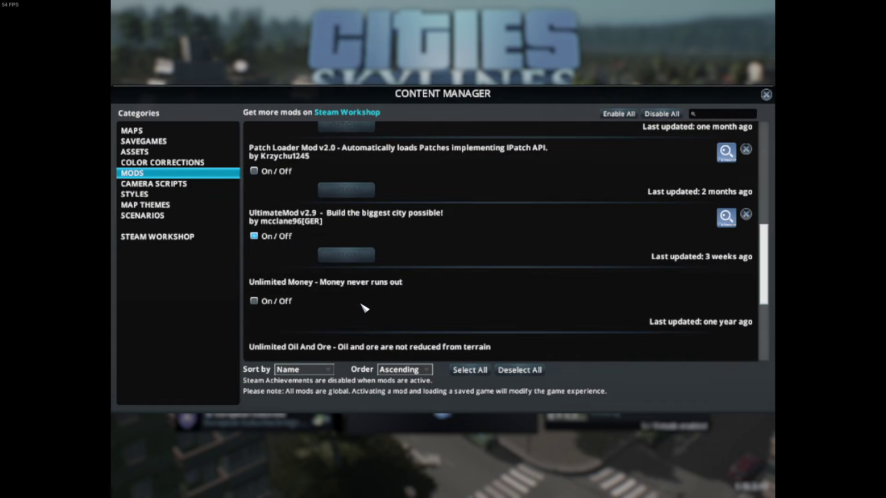
{"action": "scroll", "coordinate": [362, 306], "scroll_direction": "down", "scroll_amount": 5}
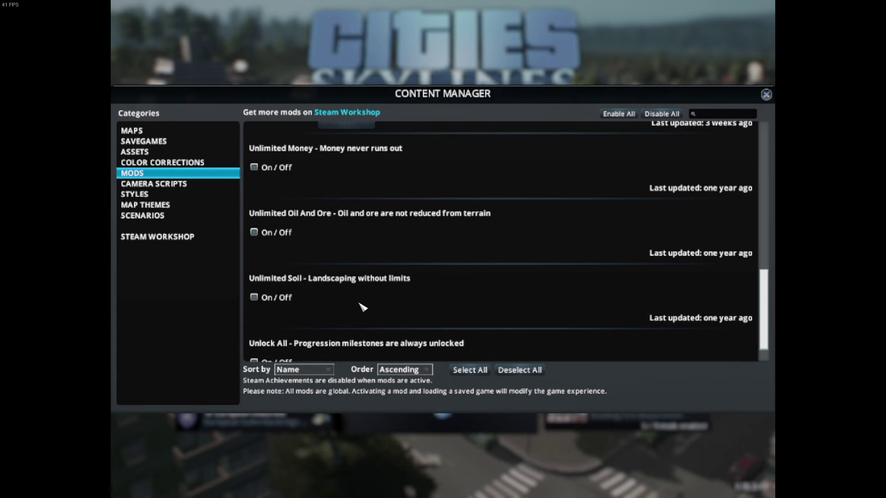
{"action": "scroll", "coordinate": [360, 313], "scroll_direction": "up", "scroll_amount": 11}
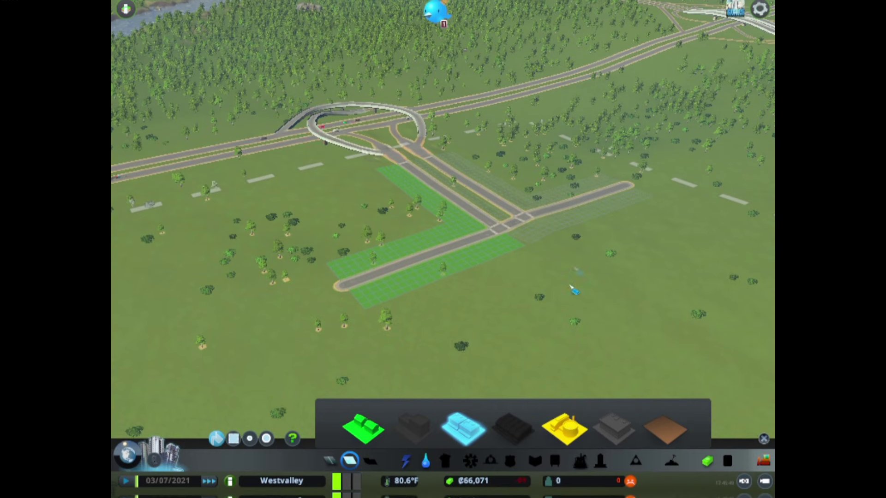
- Lay a road from the Westvalley crossroads down toward the lower right
{"action": "left_click", "coordinate": [338, 471]}
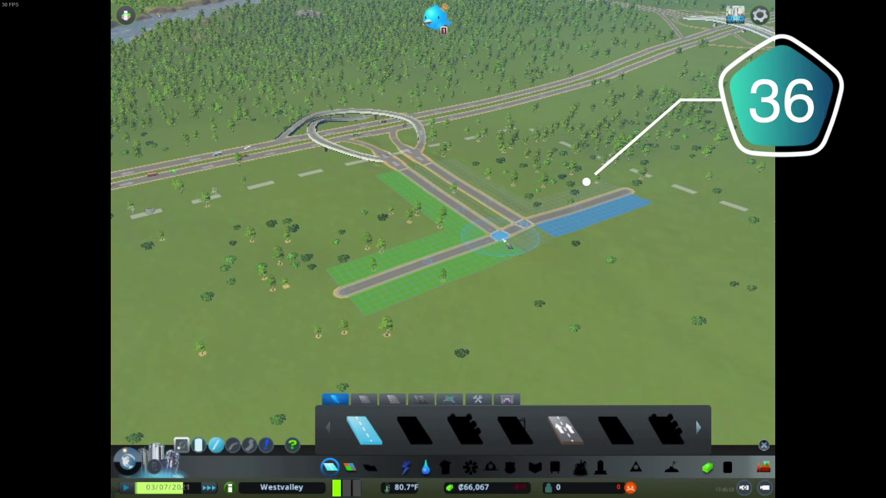
{"action": "left_click", "coordinate": [497, 236]}
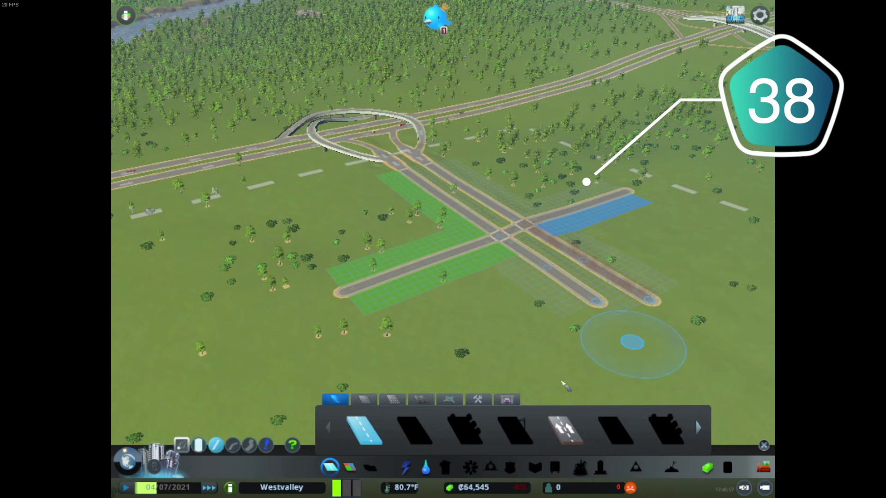
{"action": "left_click", "coordinate": [355, 474]}
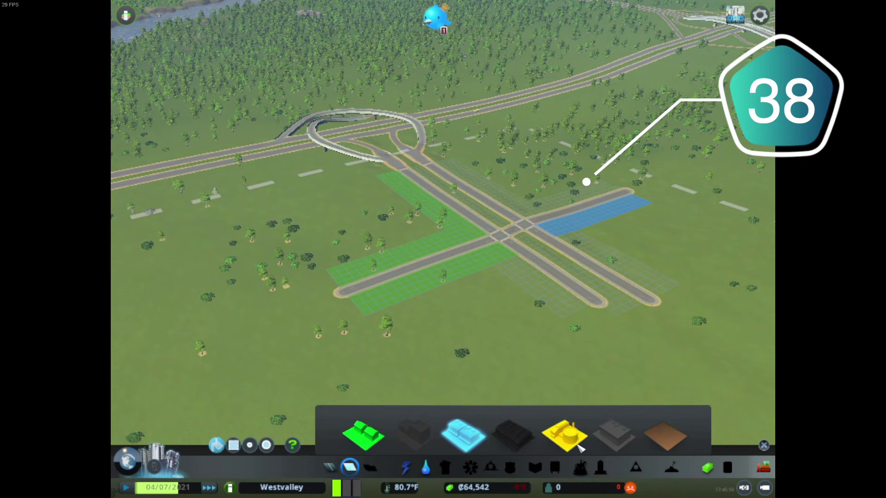